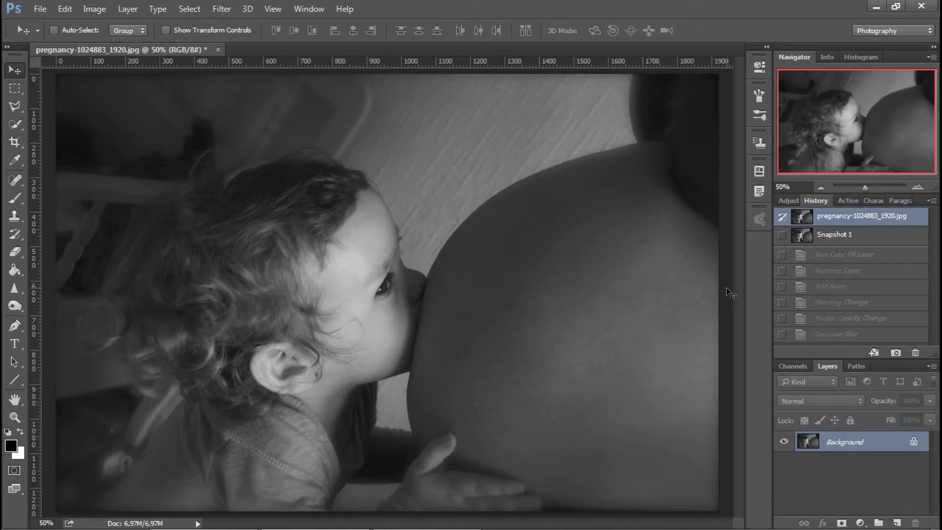
# Compare the original photo with Snapshot 1 in History, ending on the film-grain version.
pyautogui.click(841, 239)
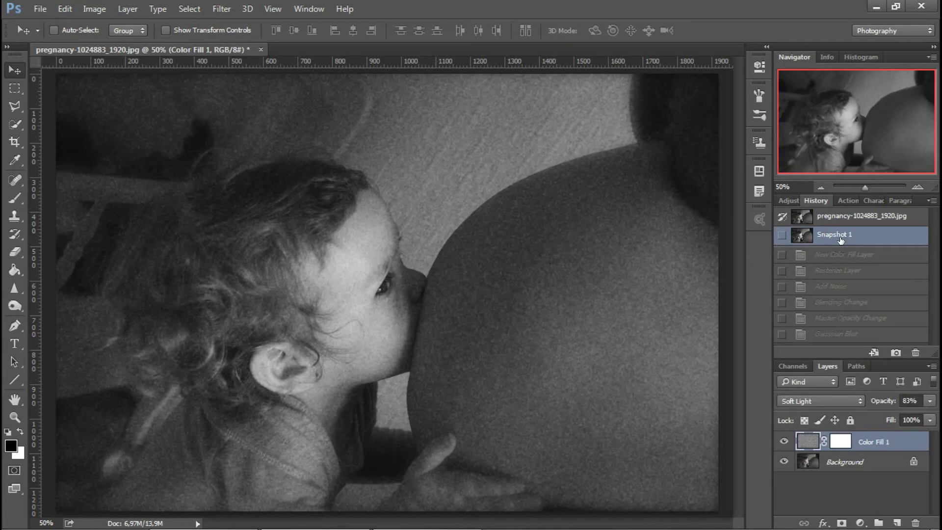
pyautogui.click(854, 216)
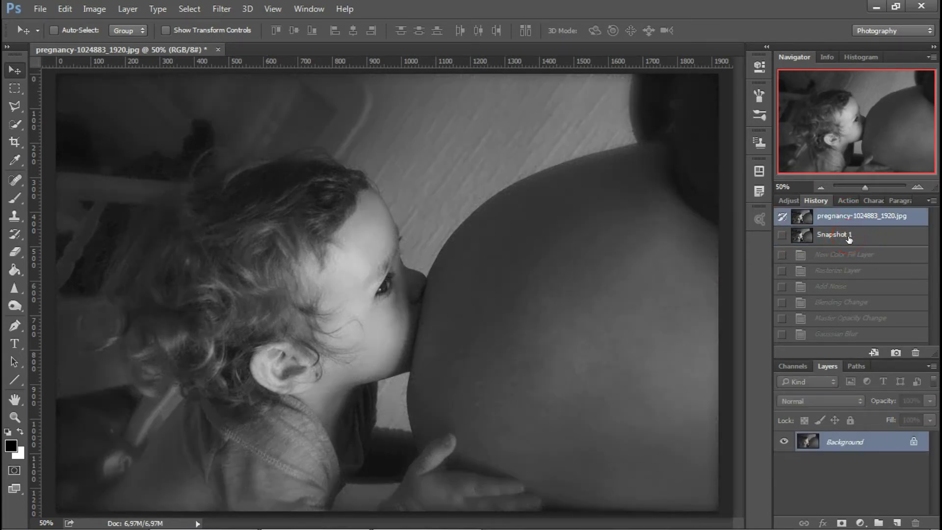
pyautogui.click(850, 239)
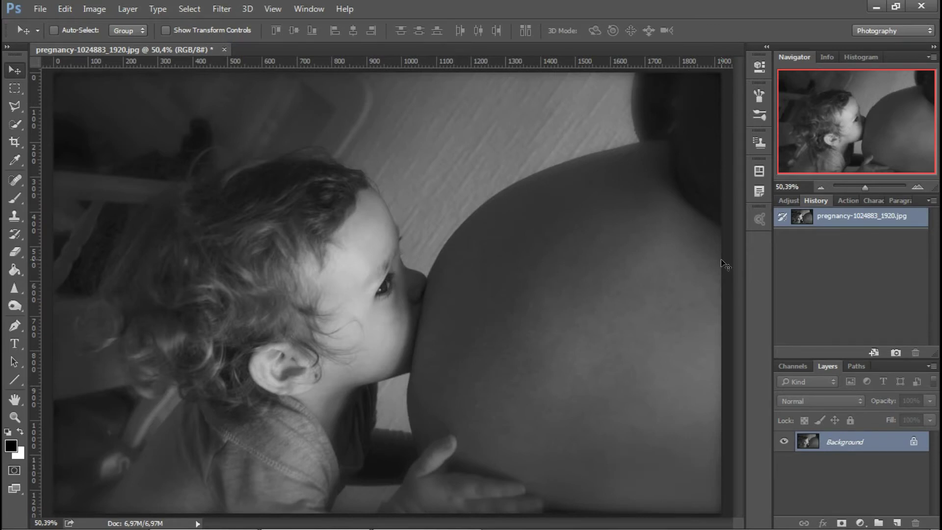
# Open the new fill or adjustment layer menu in the Layers panel.
pyautogui.click(860, 525)
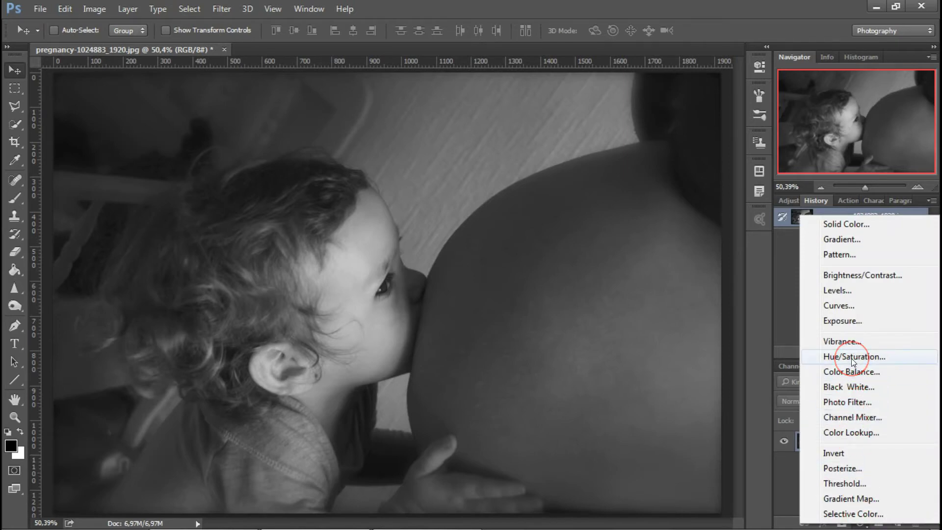
# Add a Solid Color fill layer in mid-grey hex 808080.
pyautogui.click(847, 223)
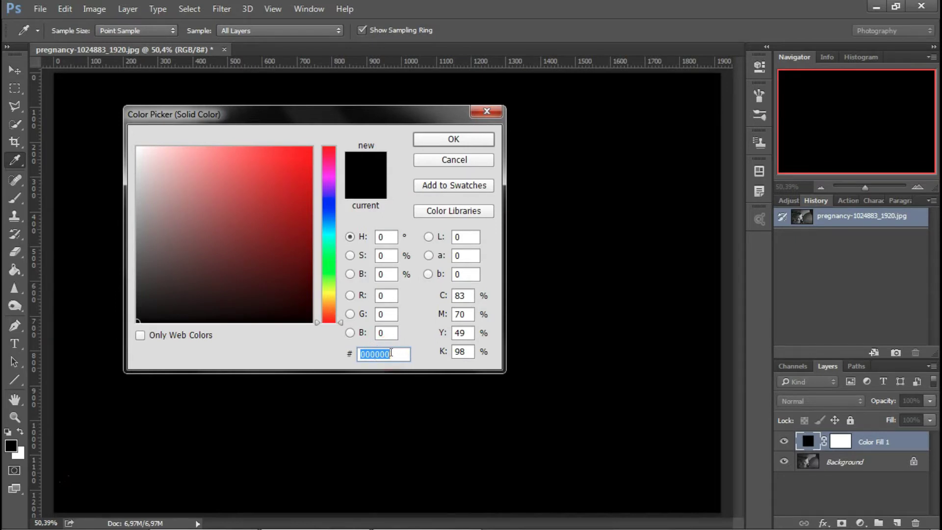
pyautogui.write('808080')
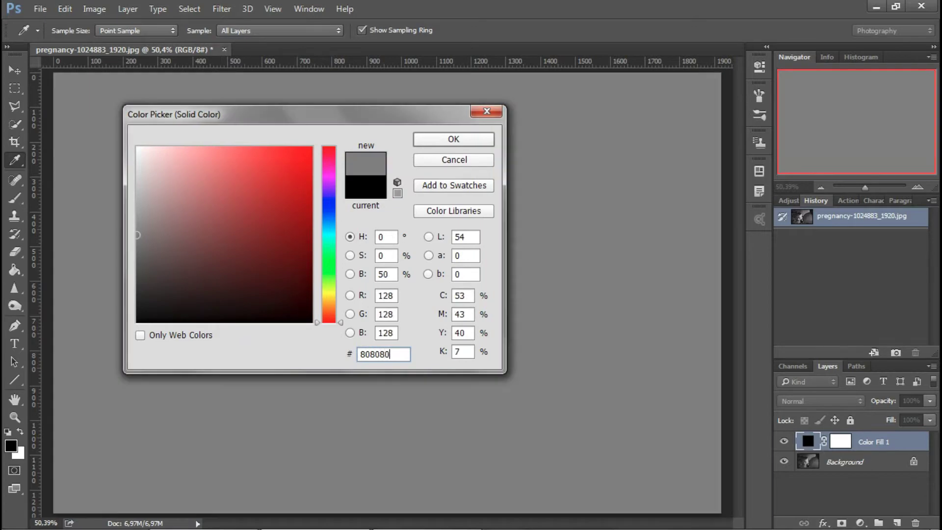
pyautogui.click(388, 295)
pyautogui.click(454, 140)
pyautogui.click(824, 443)
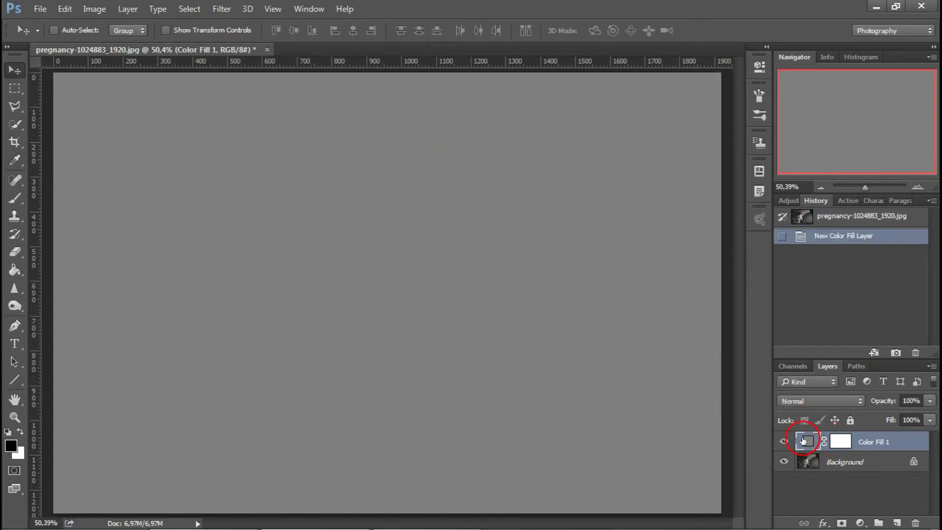
# Rasterize the grey Color Fill 1 layer.
pyautogui.rightClick(901, 442)
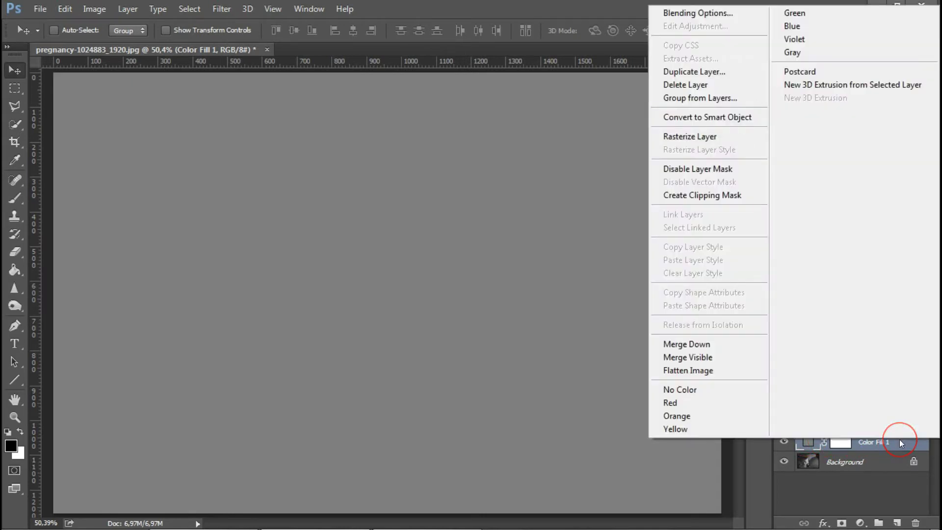
pyautogui.click(685, 137)
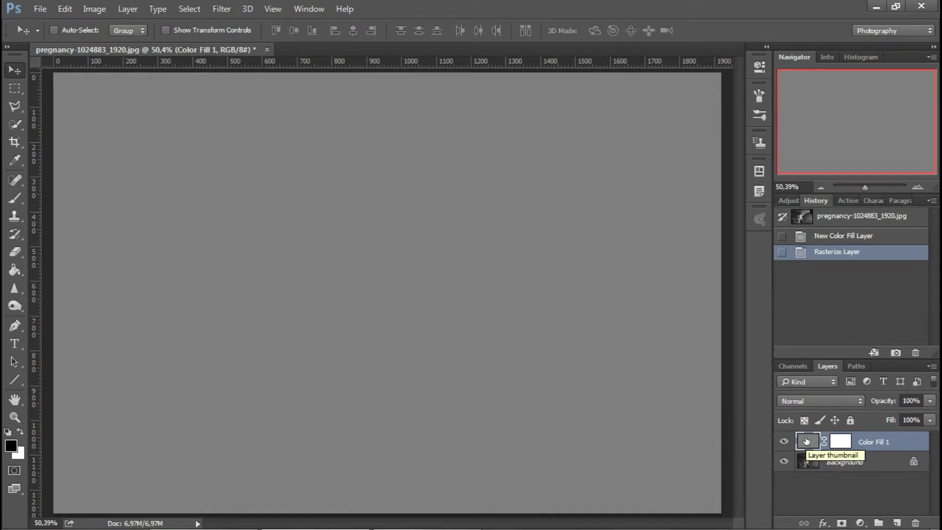
pyautogui.click(222, 10)
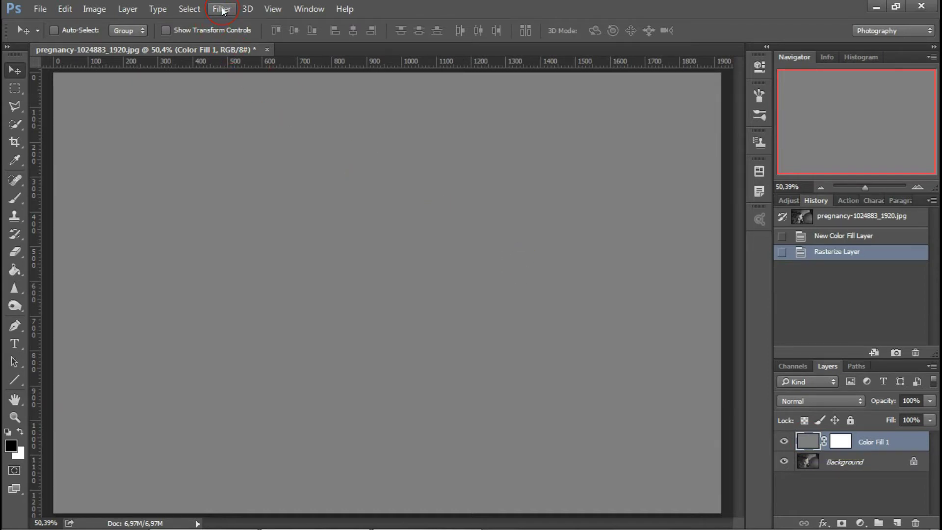
# Add monochromatic Gaussian noise at 45,17% to the grey layer.
pyautogui.click(246, 196)
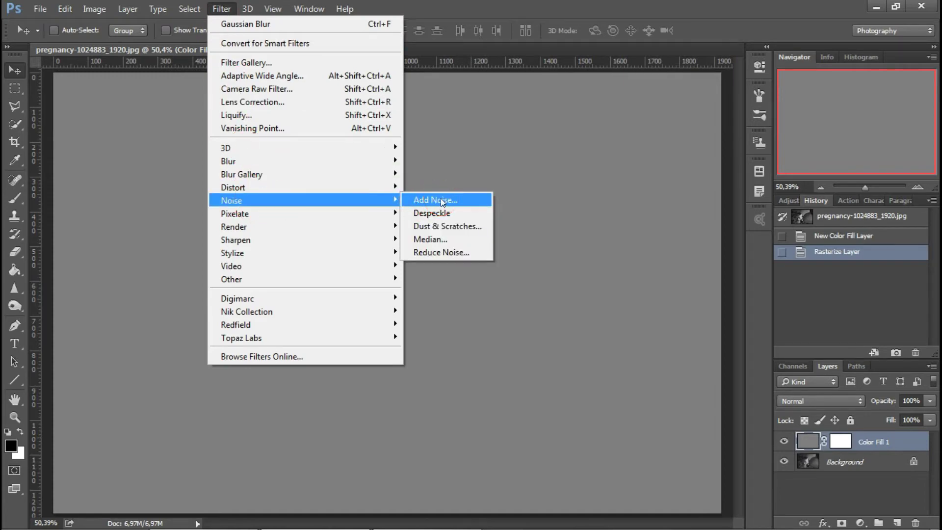
pyautogui.click(442, 200)
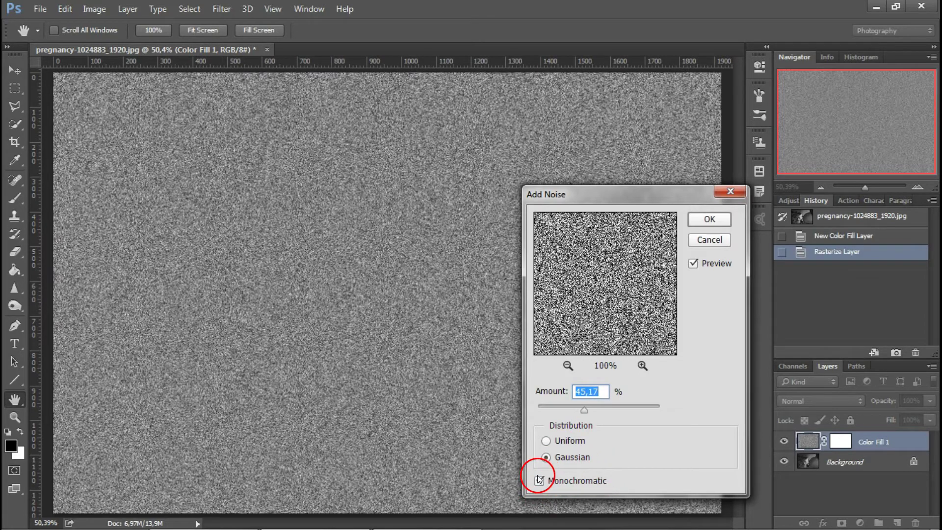
pyautogui.click(539, 480)
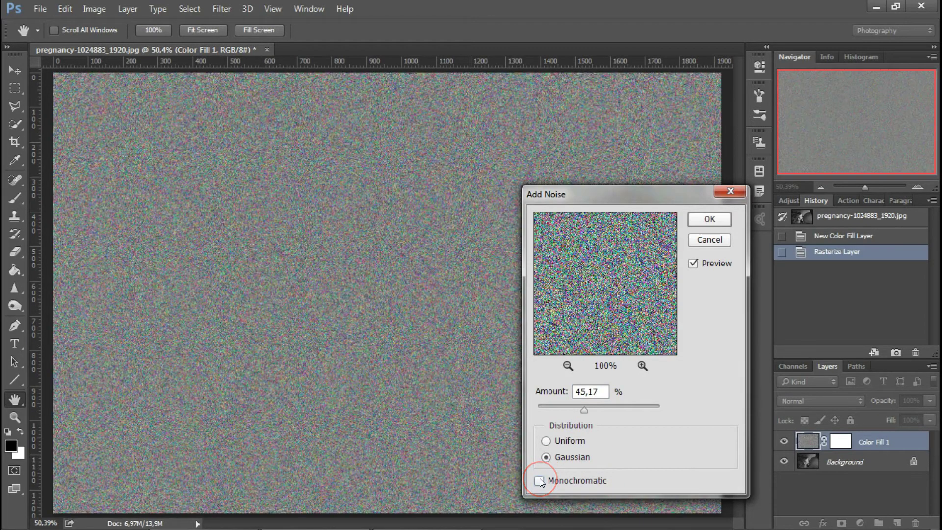
pyautogui.click(539, 480)
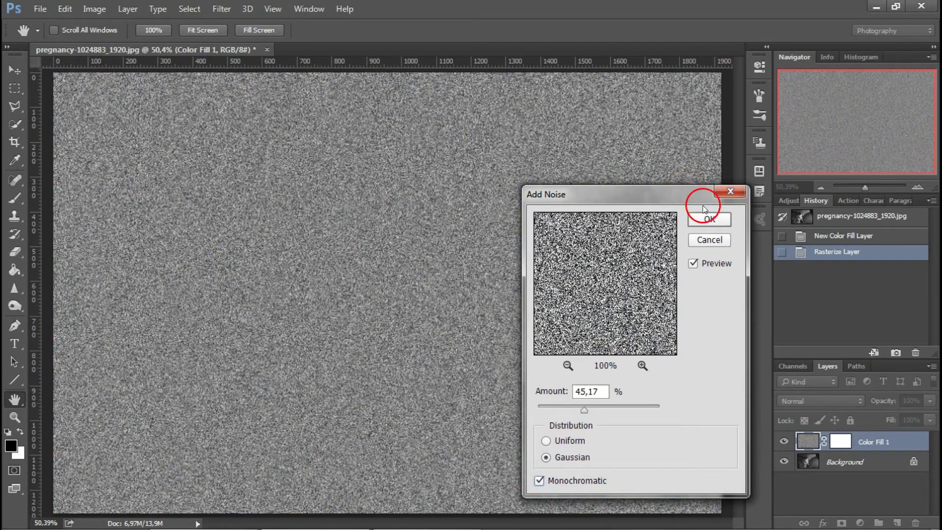
pyautogui.click(711, 218)
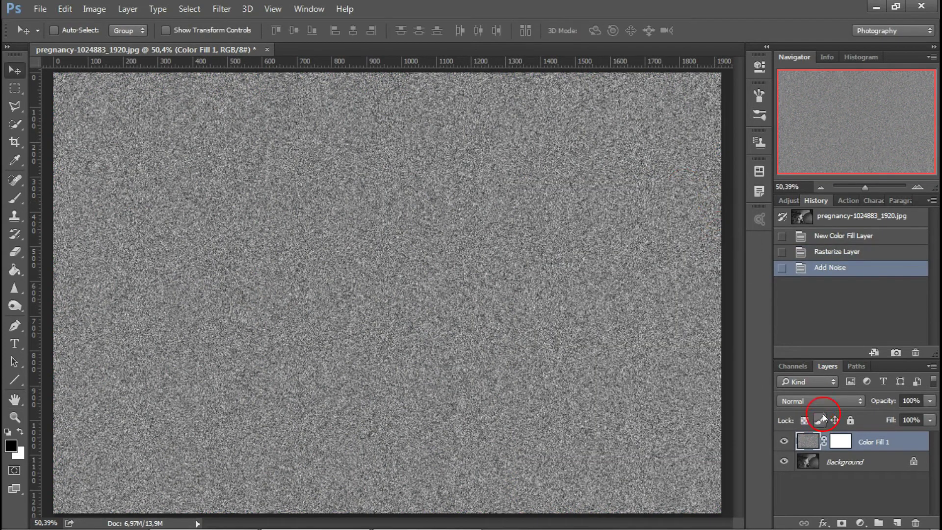
pyautogui.click(826, 400)
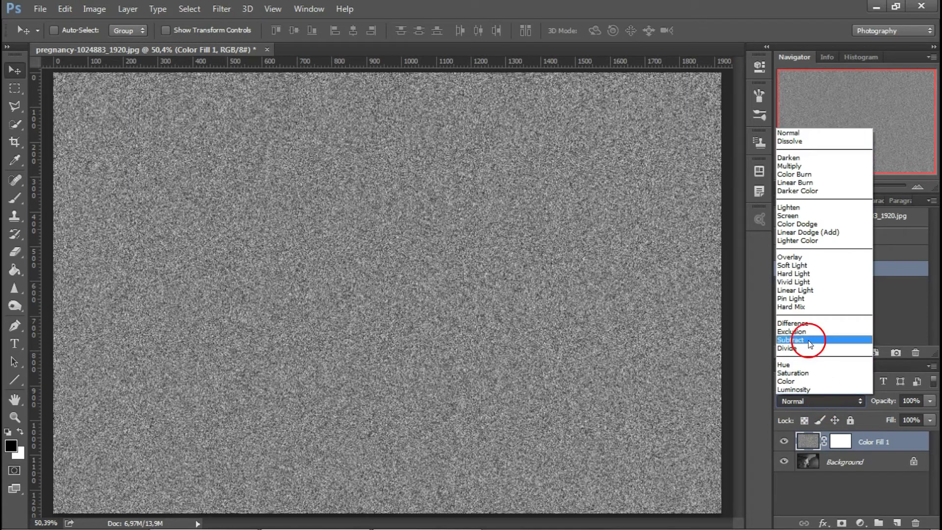
# Set the noise layer to Soft Light blending at 83% opacity.
pyautogui.click(799, 265)
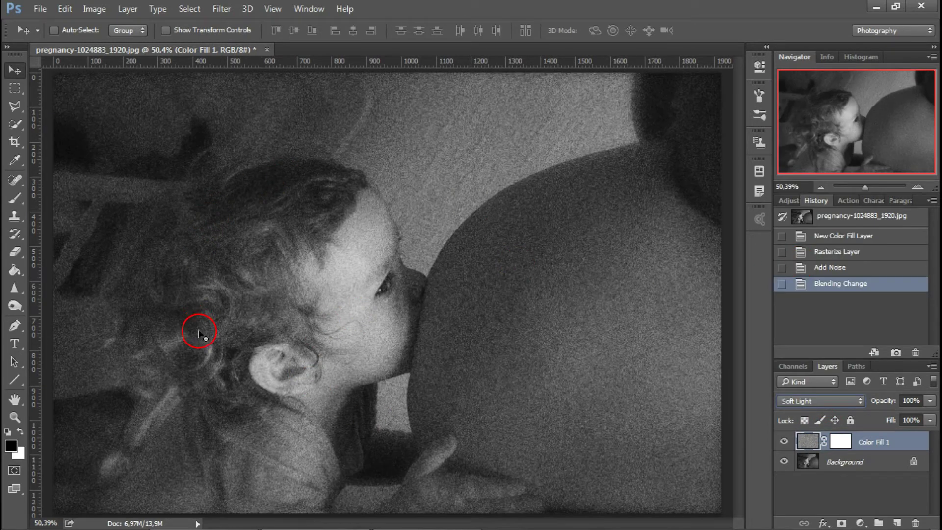
pyautogui.click(930, 401)
pyautogui.moveTo(925, 413); pyautogui.dragTo(913, 415)
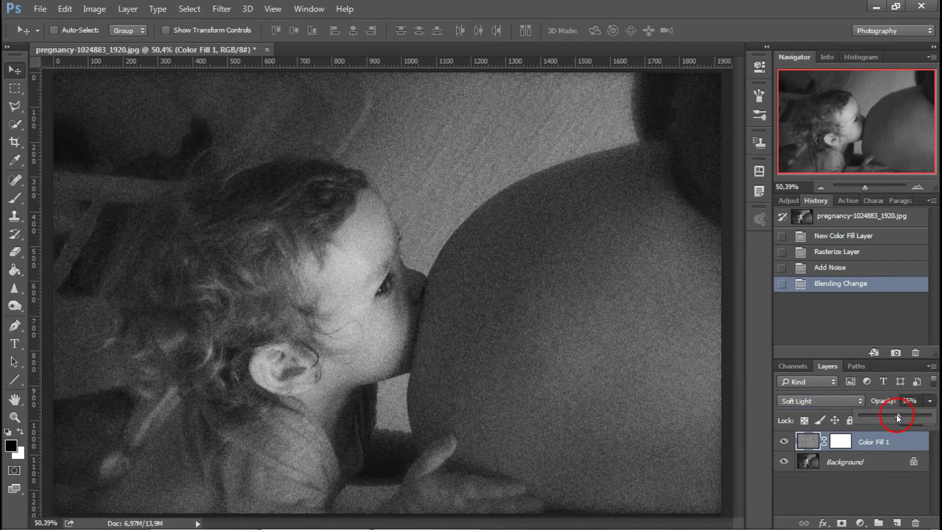
pyautogui.moveTo(885, 414)
pyautogui.mouseDown()
pyautogui.moveTo(868, 412)
pyautogui.moveTo(894, 420)
pyautogui.mouseUp()
pyautogui.moveTo(918, 417); pyautogui.dragTo(919, 416)
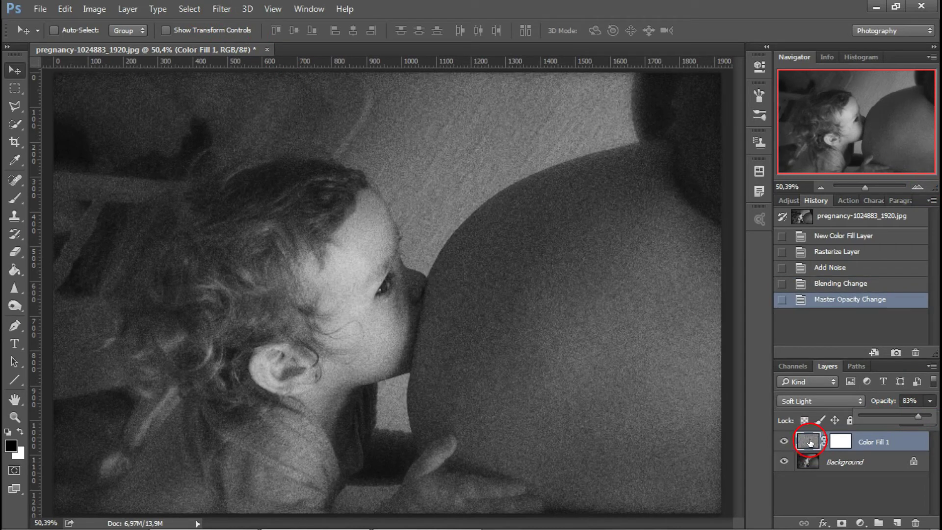
pyautogui.click(222, 9)
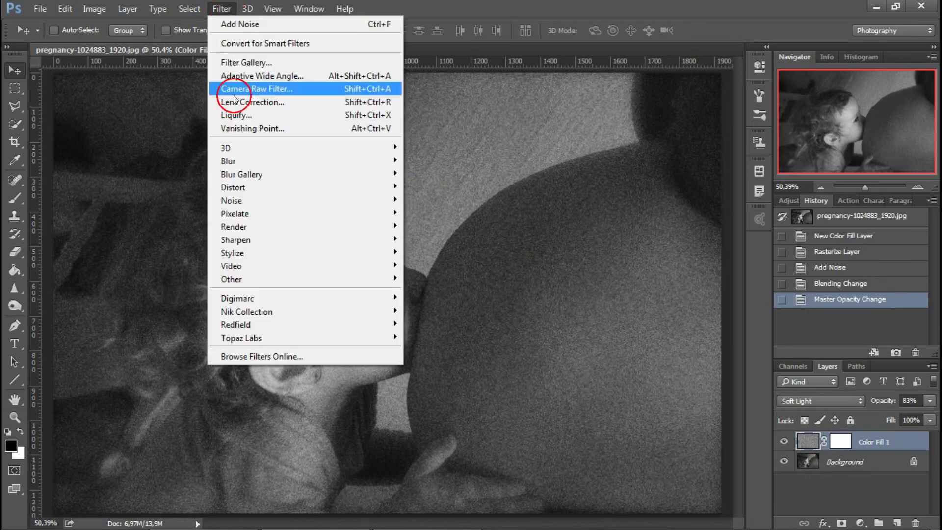
pyautogui.moveTo(229, 161)
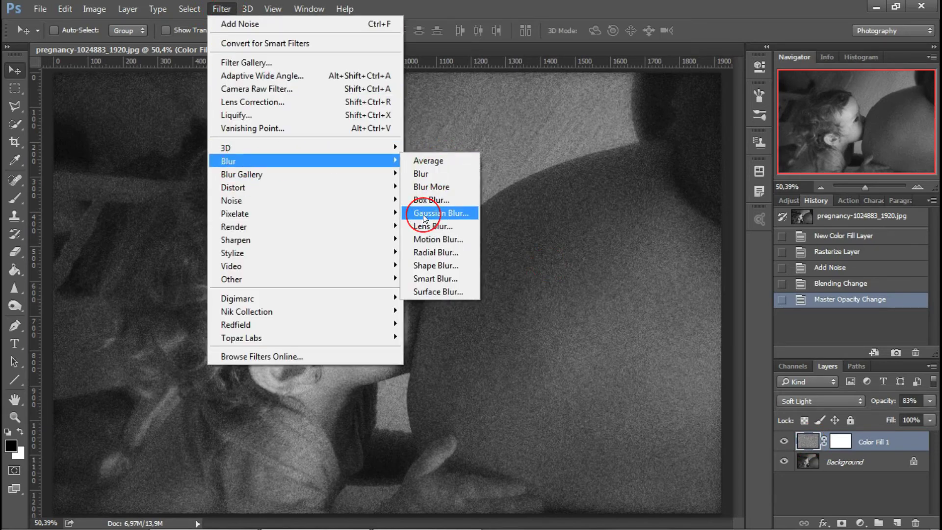
# Apply a 1,3-pixel Gaussian Blur to the noise layer and view the grain at 100%.
pyautogui.click(423, 214)
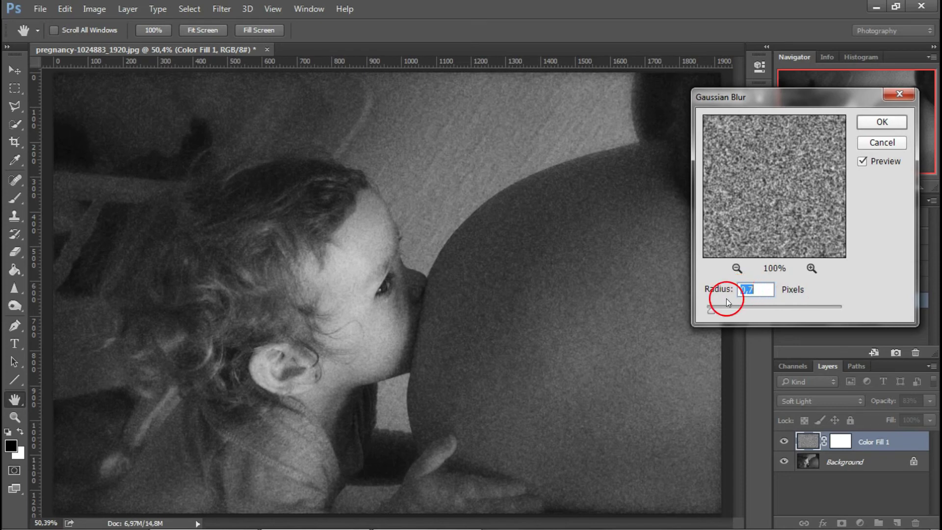
pyautogui.moveTo(711, 314); pyautogui.dragTo(718, 314)
pyautogui.moveTo(733, 226)
pyautogui.mouseDown()
pyautogui.moveTo(761, 186)
pyautogui.moveTo(774, 234)
pyautogui.mouseUp()
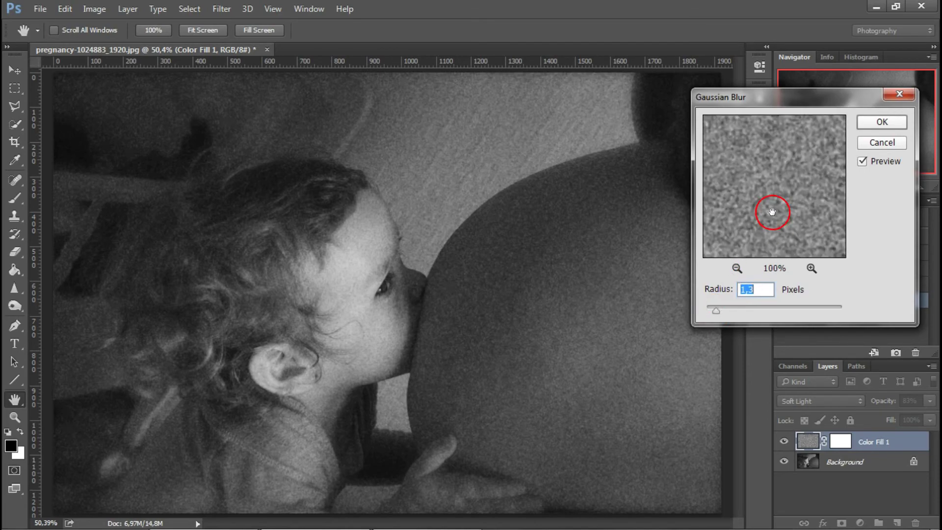
pyautogui.click(882, 123)
pyautogui.doubleClick(917, 187)
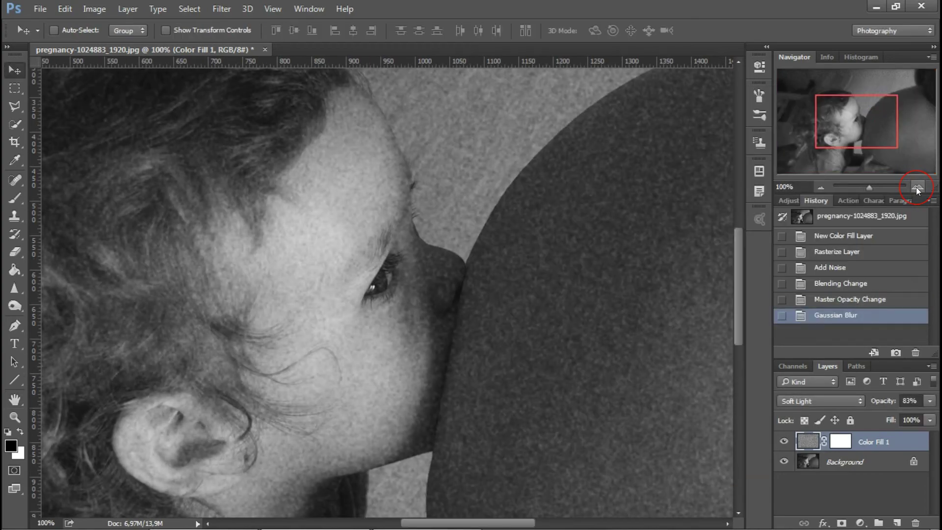
pyautogui.click(821, 189)
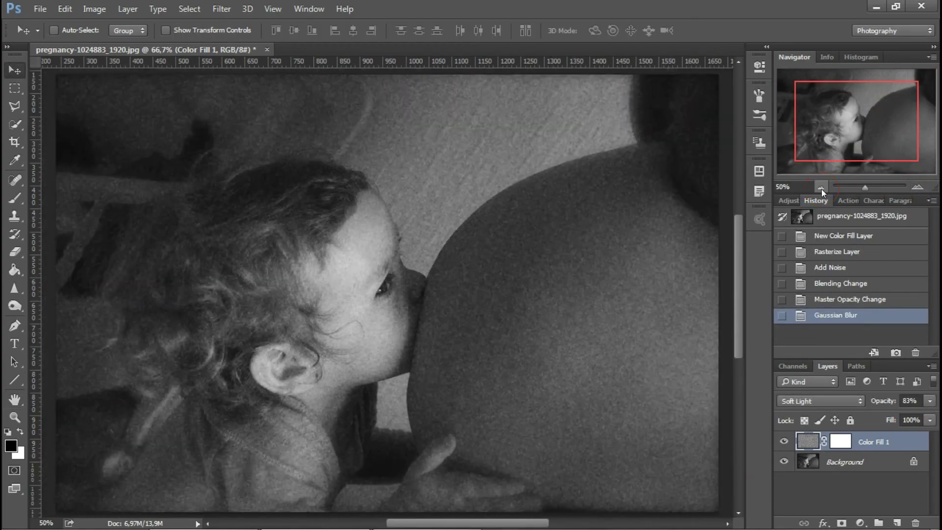